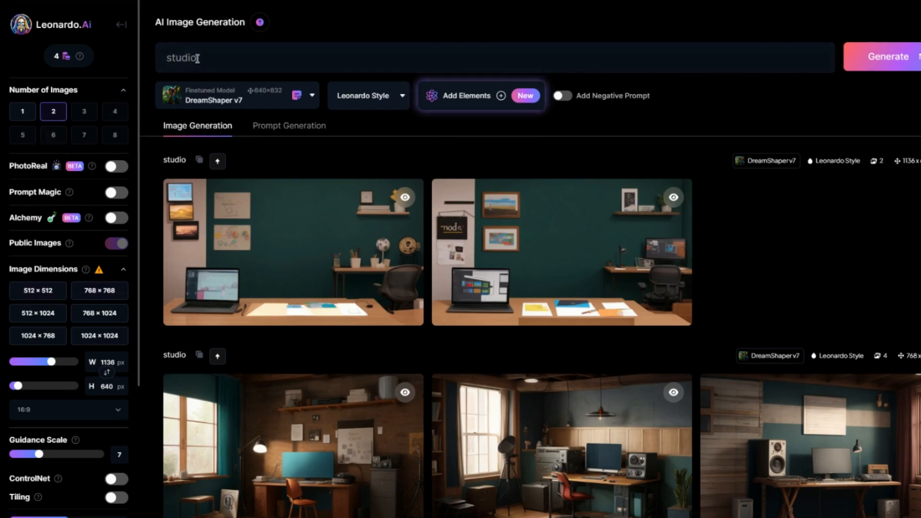
- Replace the image prompt with "a young woman sitting in a studio, looking in camera, computer desk, white background,front facing, symmetrical"
left_click_drag(197, 58, 142, 62)
key("BackSpace")
type("a young woman sitting in a studio, looking in camera, computer desk, white background,front facing, symmetrical")
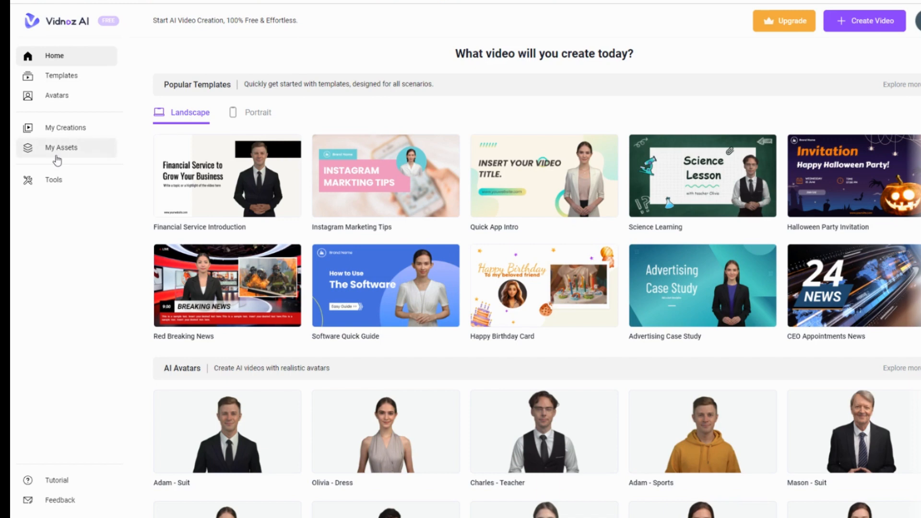
- Switch to Vidnoz AI, upload the young woman's photo as a new talking photo avatar, and generate it
left_click(77, 105)
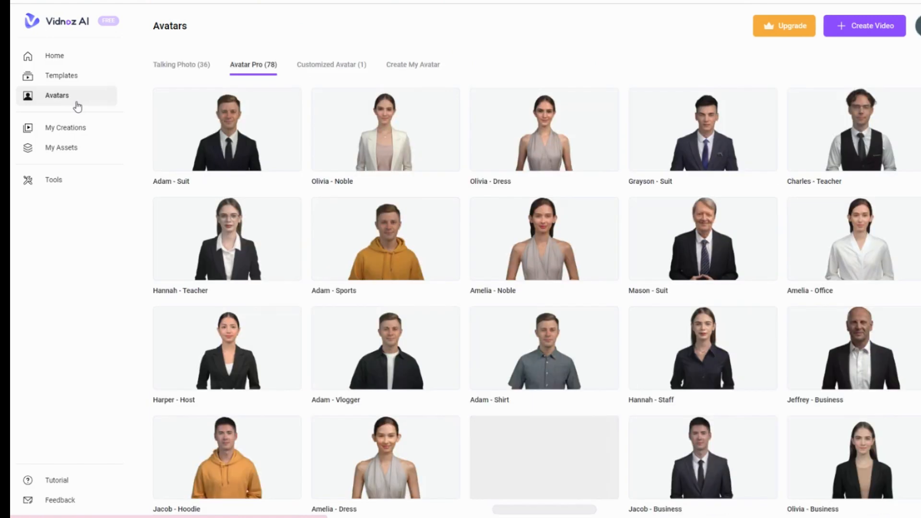
left_click(172, 68)
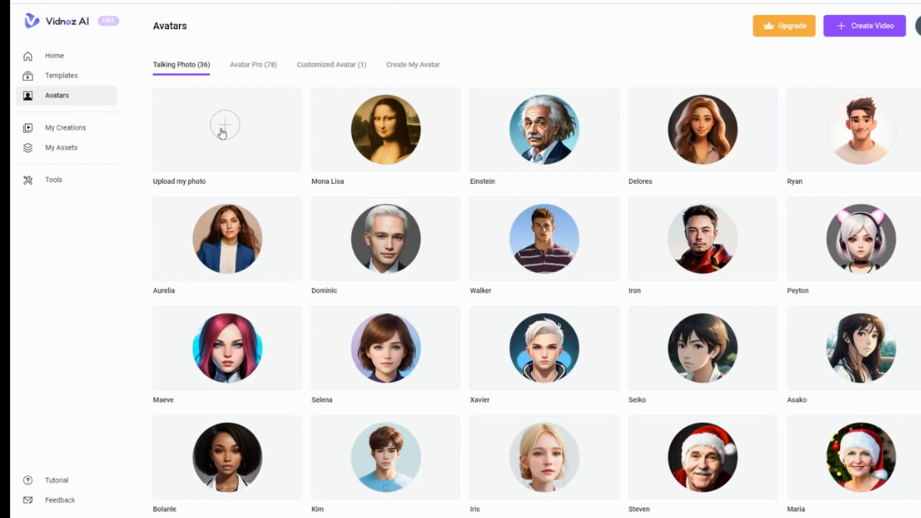
left_click(222, 134)
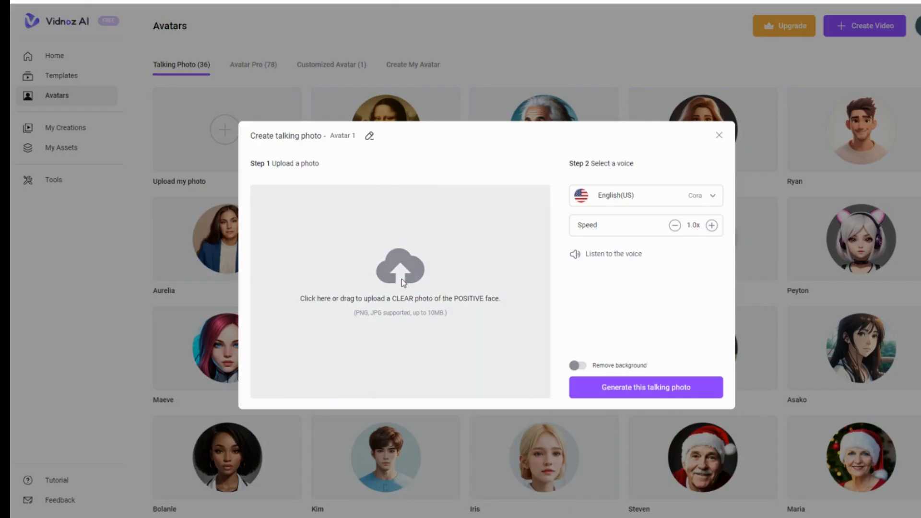
left_click(401, 279)
double_click(189, 33)
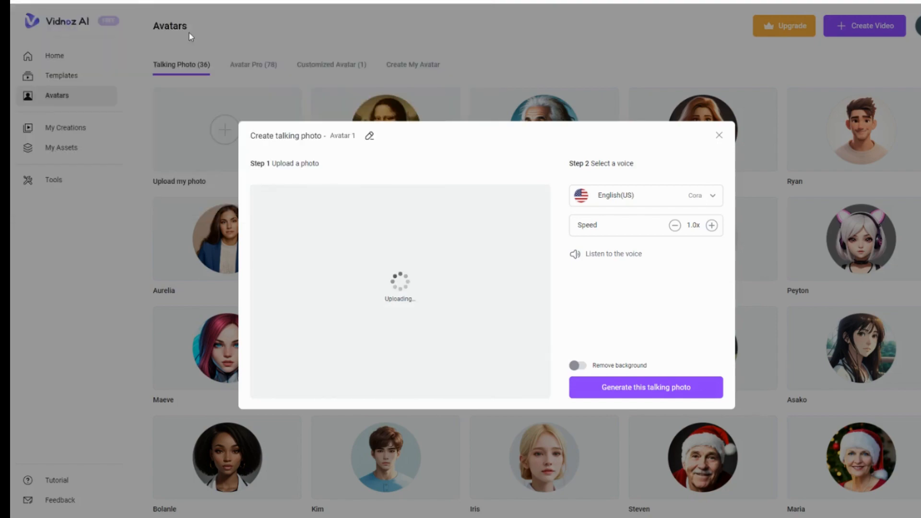
left_click(612, 397)
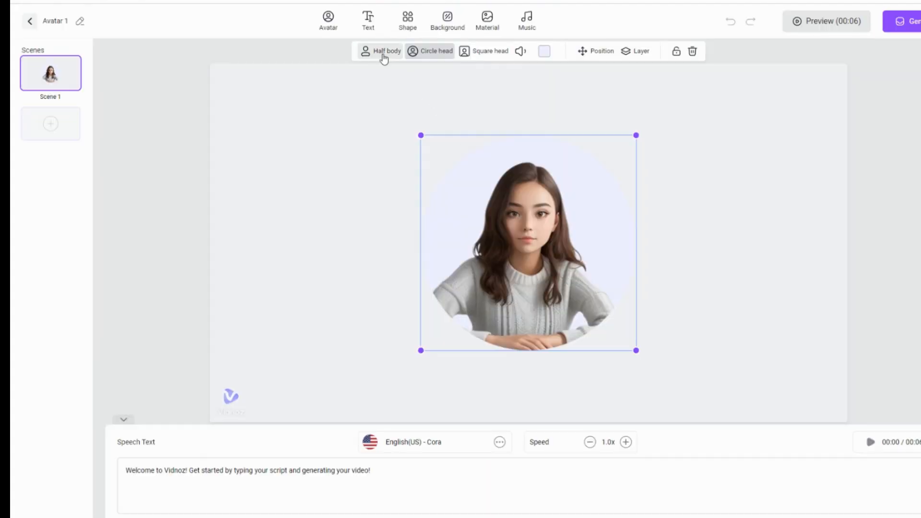
- Show the avatar as Half body, then move and enlarge it until the woman nearly fills the height of the canvas
left_click(384, 54)
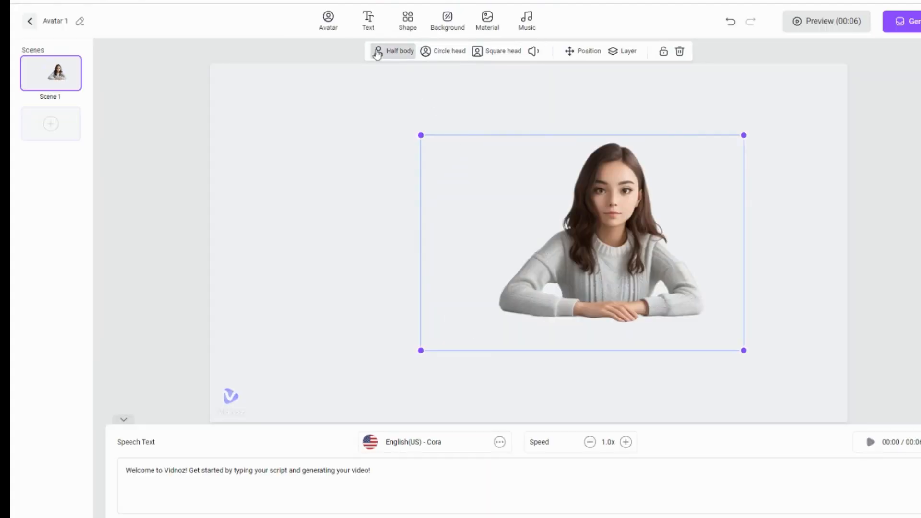
left_click_drag(604, 247, 526, 258)
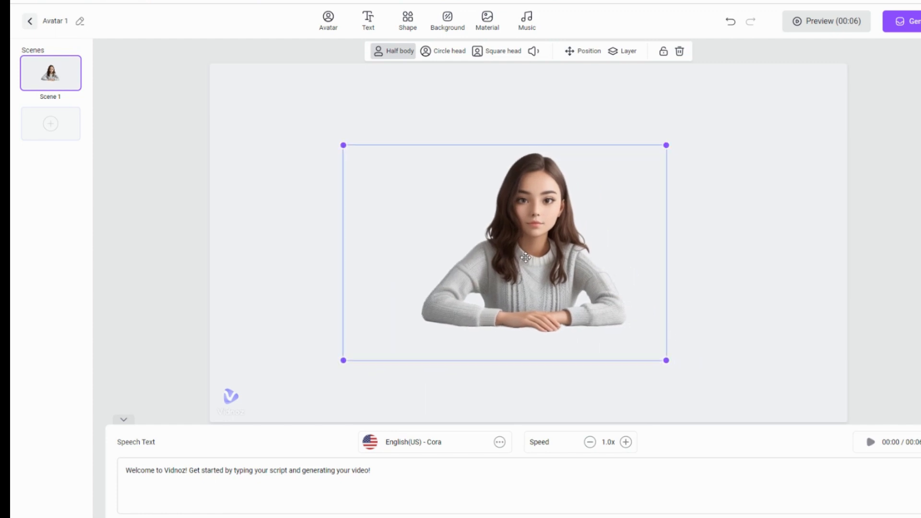
left_click_drag(666, 360, 783, 434)
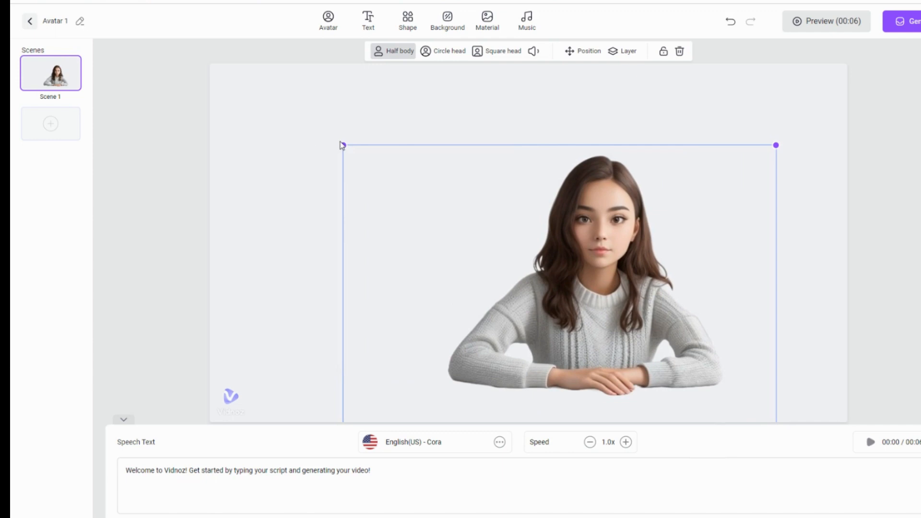
left_click_drag(338, 140, 255, 45)
left_click(254, 54)
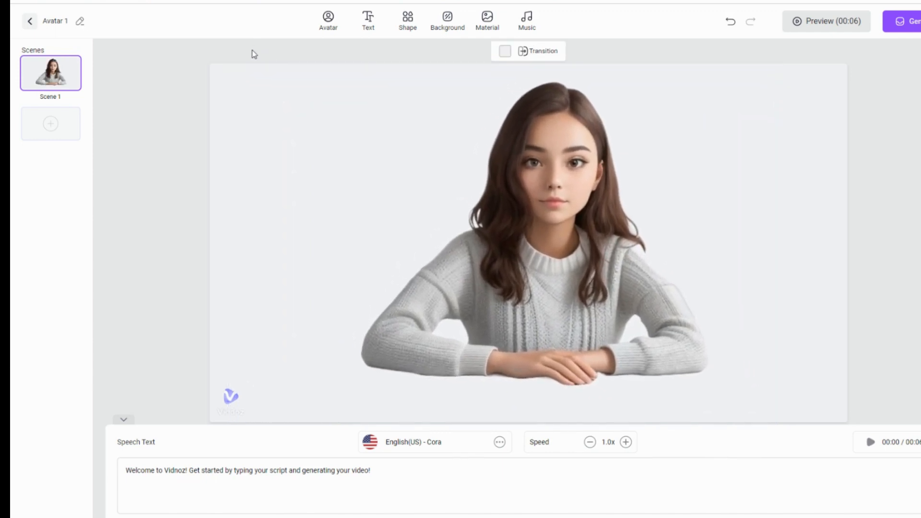
- Replace the speech text with the script starting "Today, we're conducting a test to showcase the limitless potential of our AI avatar." and generate the video
left_click_drag(374, 467, 106, 468)
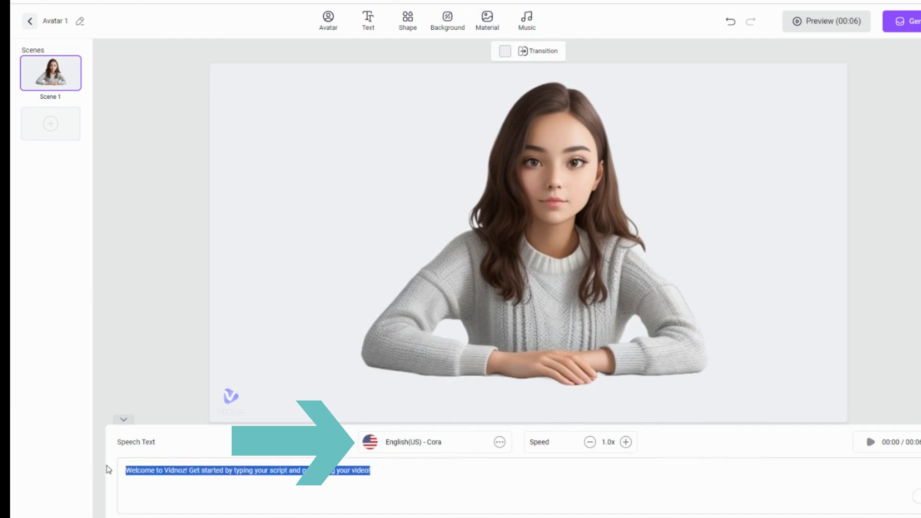
left_click_drag(376, 477, 108, 473)
type("Today, we're conducting a test to showcase the limitless potential of our AI avatar. Imagine the possibilities: from personalized virtual assistants to creative content generation, we're here to serve your needs. Stay tuned for more exciting applications!")
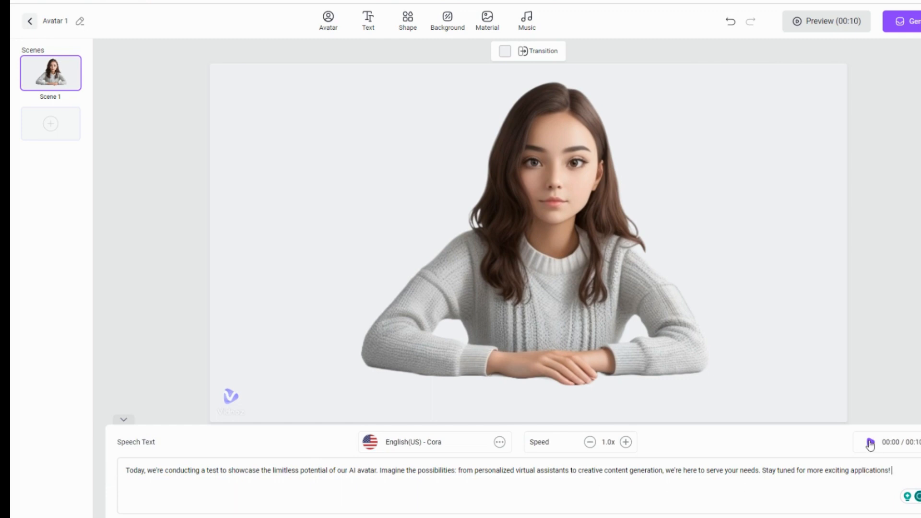
left_click(912, 30)
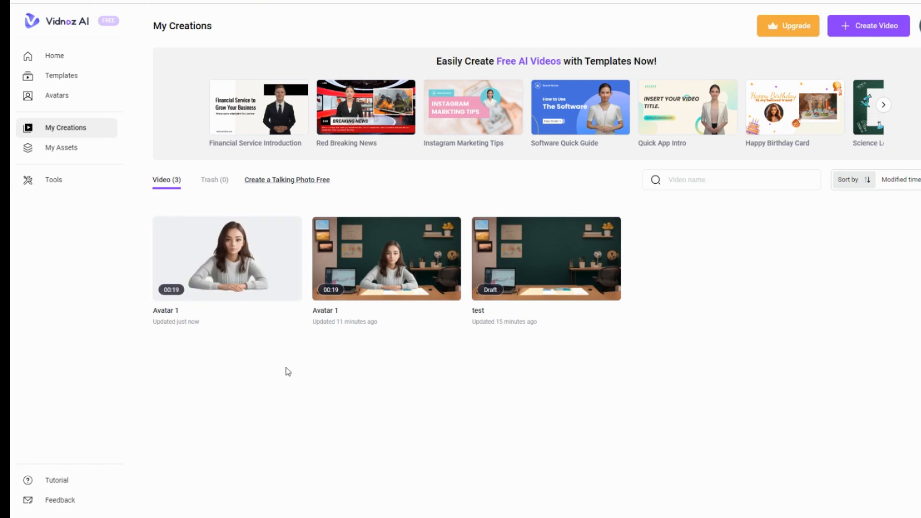
- Download the newly created Avatar 1 video in 720p and save it to the computer
mouse_move(291, 300)
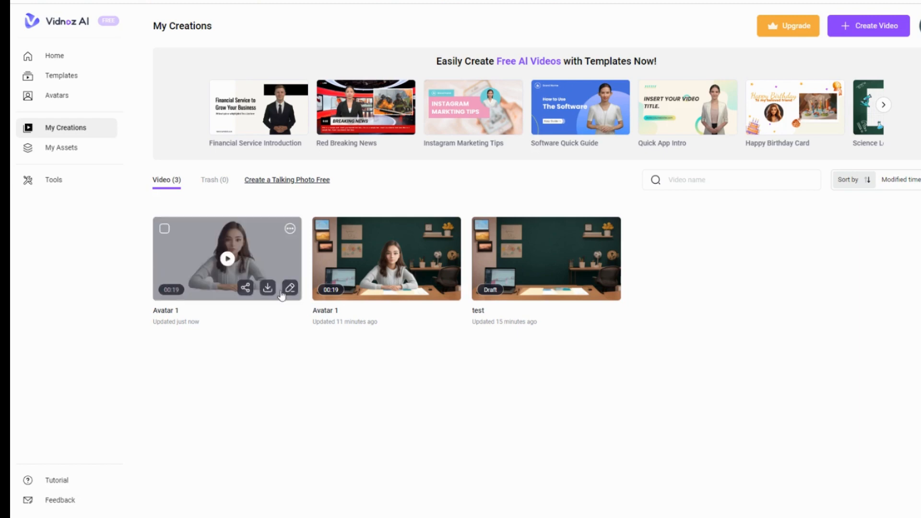
left_click(267, 288)
left_click(280, 335)
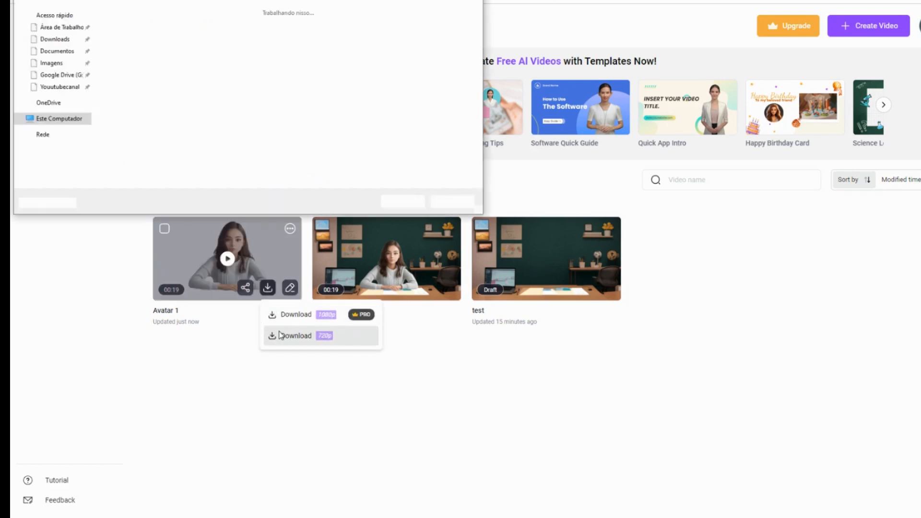
left_click(414, 203)
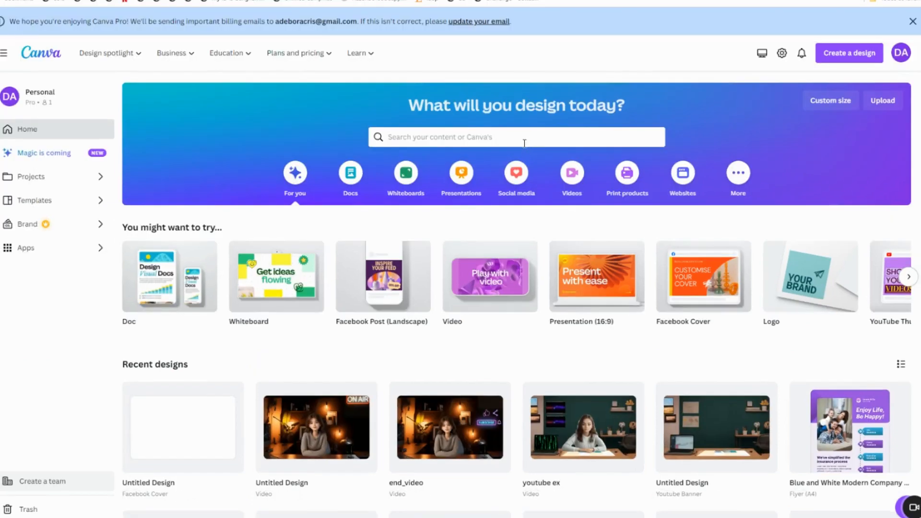
- Switch to Canva, create a blank Facebook Cover design, and fill the page with the uploaded green-walled studio image
left_click(525, 146)
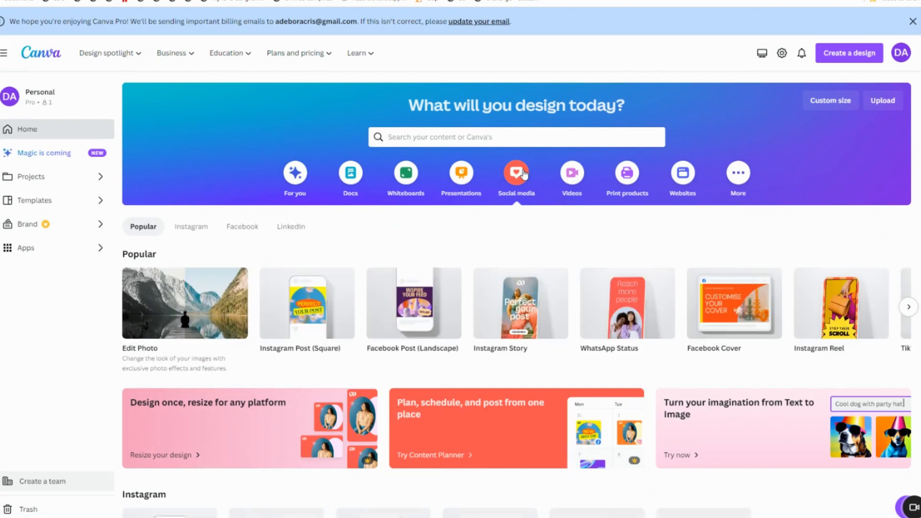
left_click(732, 323)
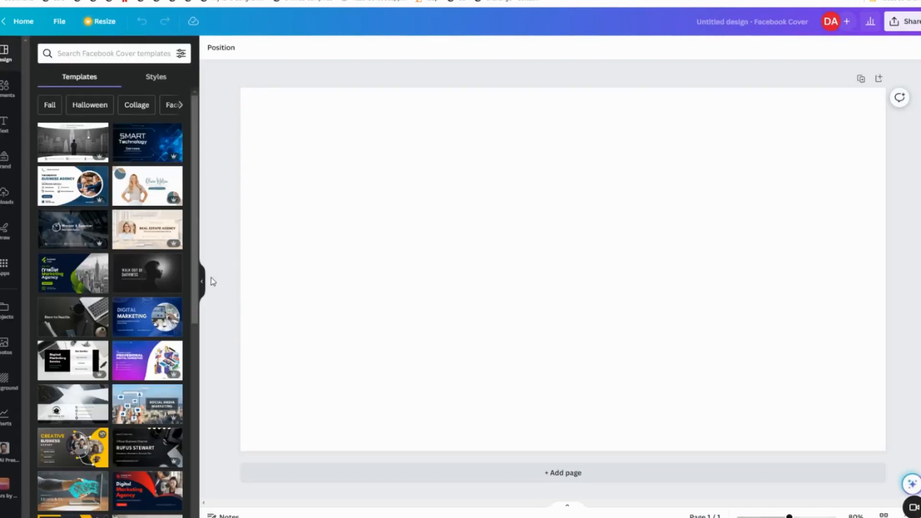
left_click(5, 195)
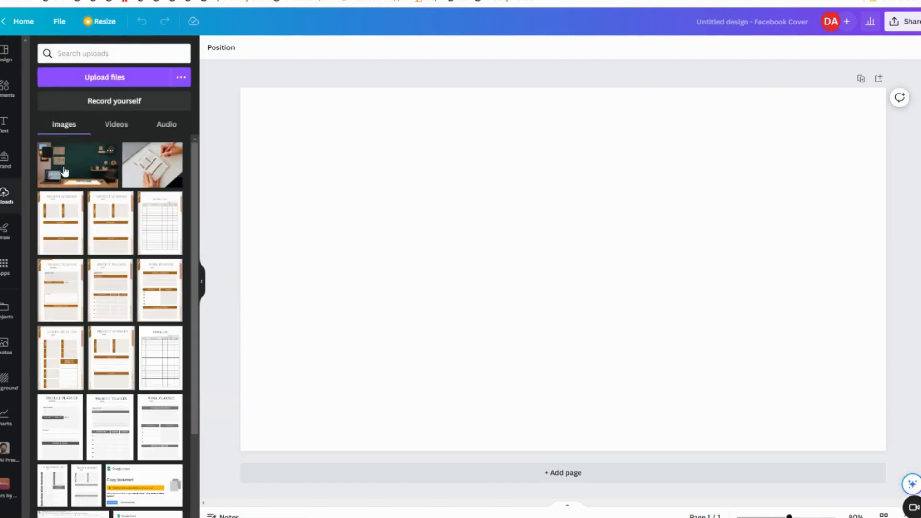
left_click(87, 172)
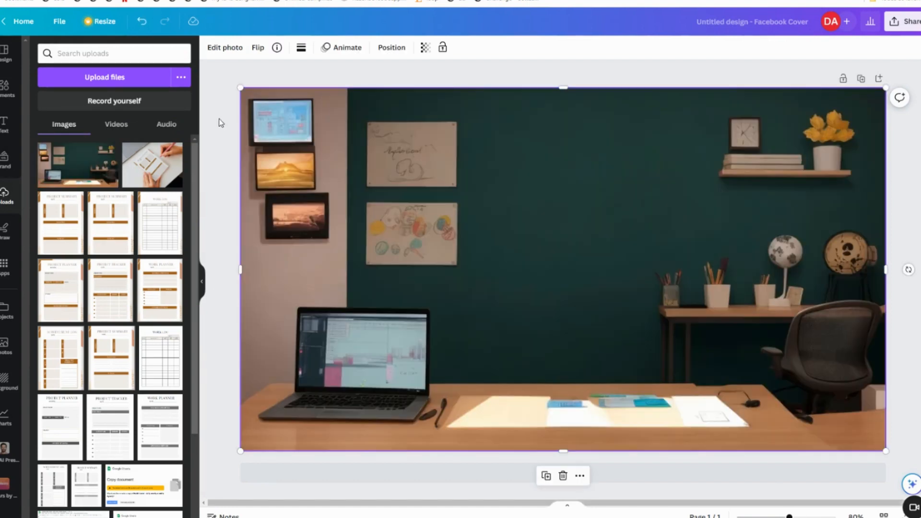
left_click(217, 119)
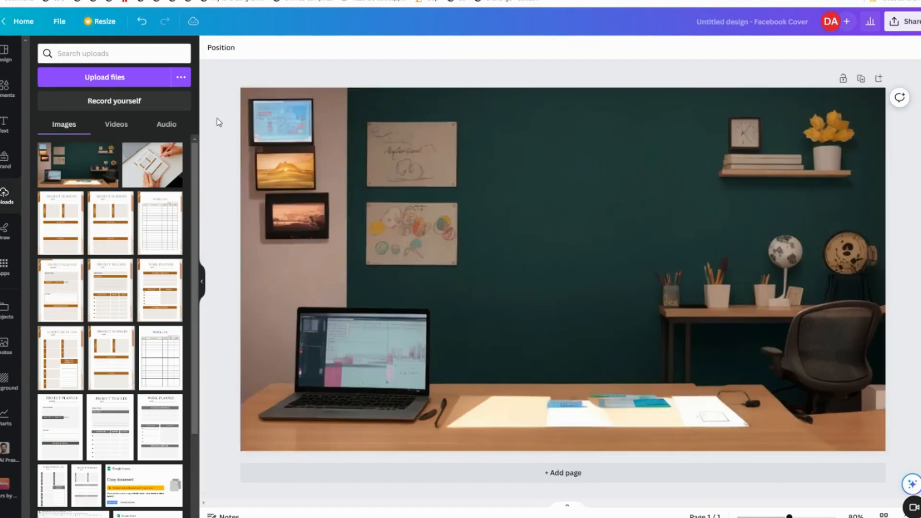
- Upload Talking Photo.mp4 and place the talking woman video on the page over the studio image
left_click(125, 85)
left_click(265, 44)
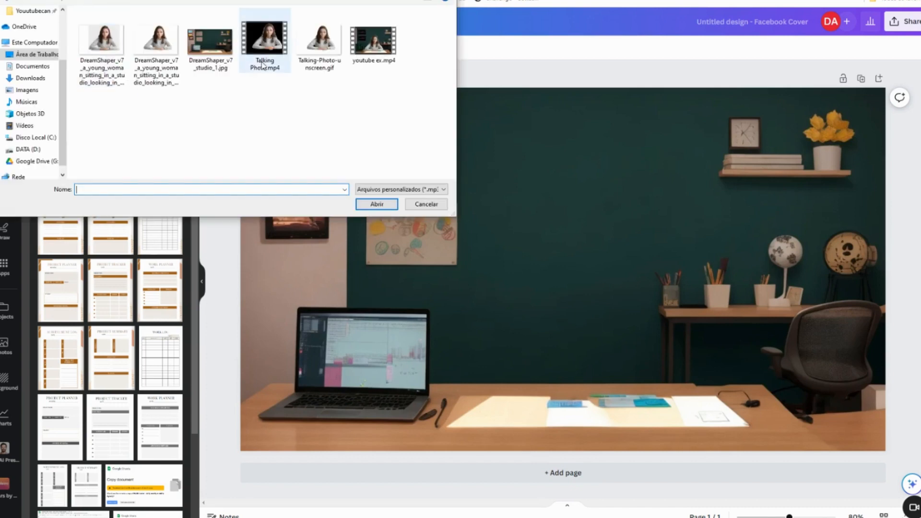
left_click(372, 205)
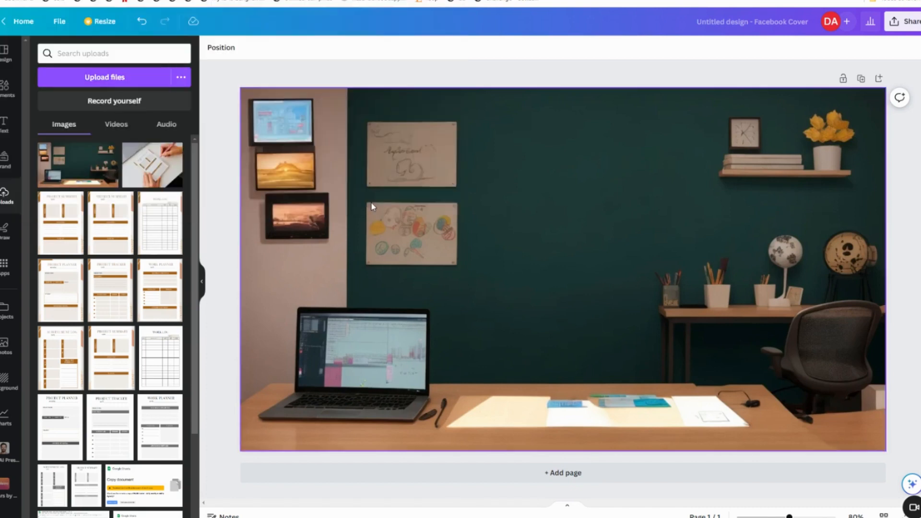
left_click_drag(72, 166, 539, 248)
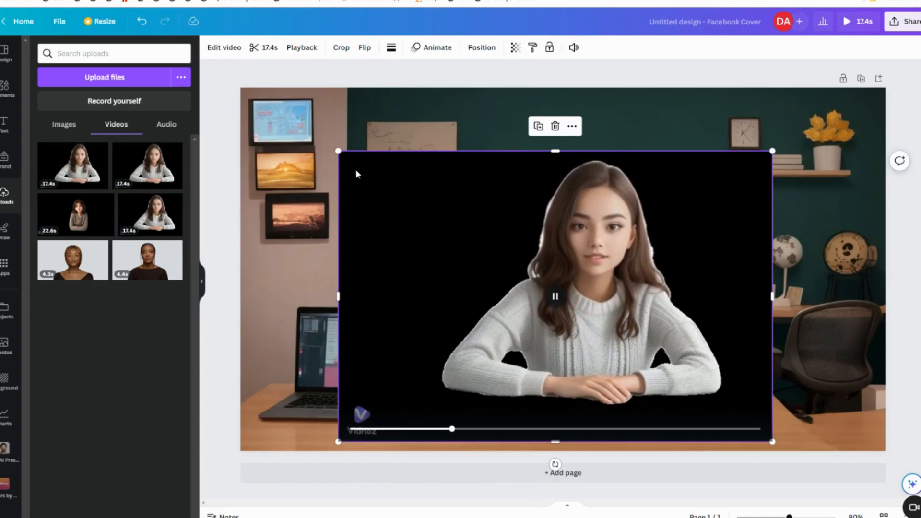
- Remove the talking woman video's background, then enlarge the video and position her seated at the desk beside the laptop
left_click(222, 56)
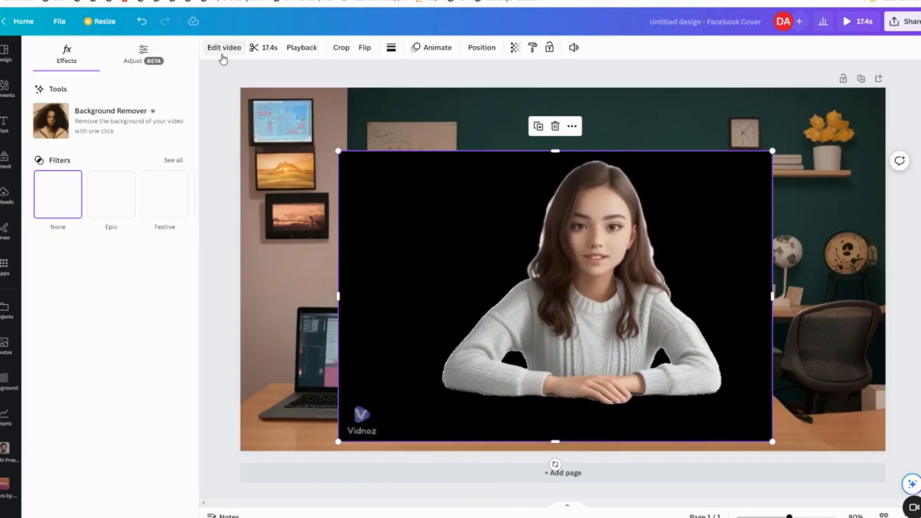
left_click(51, 124)
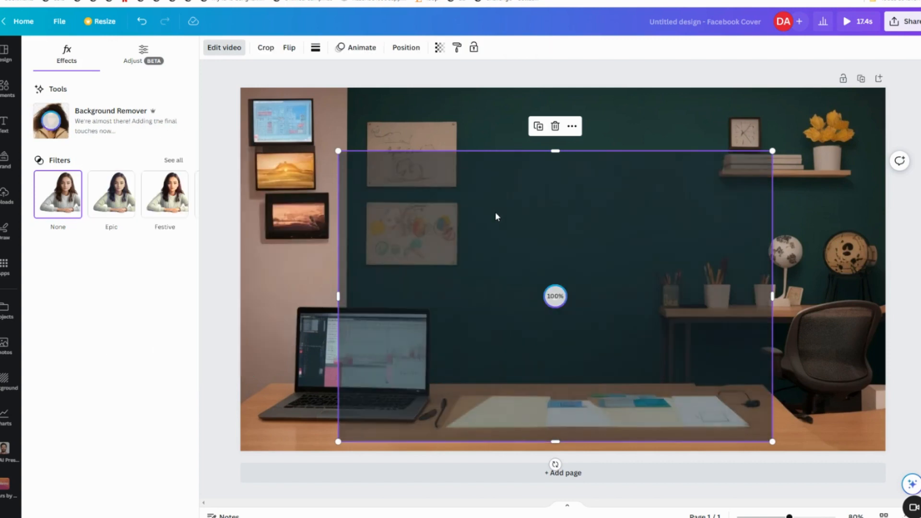
left_click_drag(643, 261, 646, 270)
left_click_drag(773, 158, 811, 135)
left_click_drag(627, 303, 617, 308)
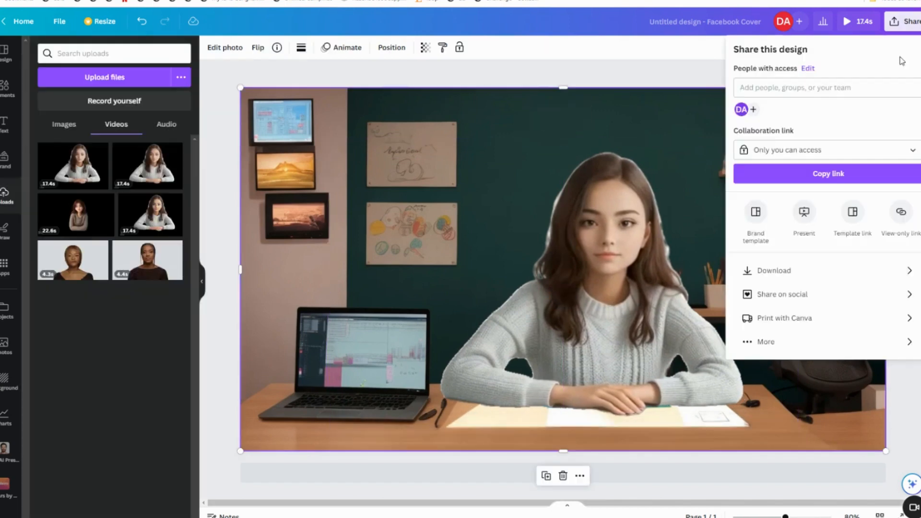
- Download the finished design as an MP4 Video at 1,640 × 924 px
left_click(818, 270)
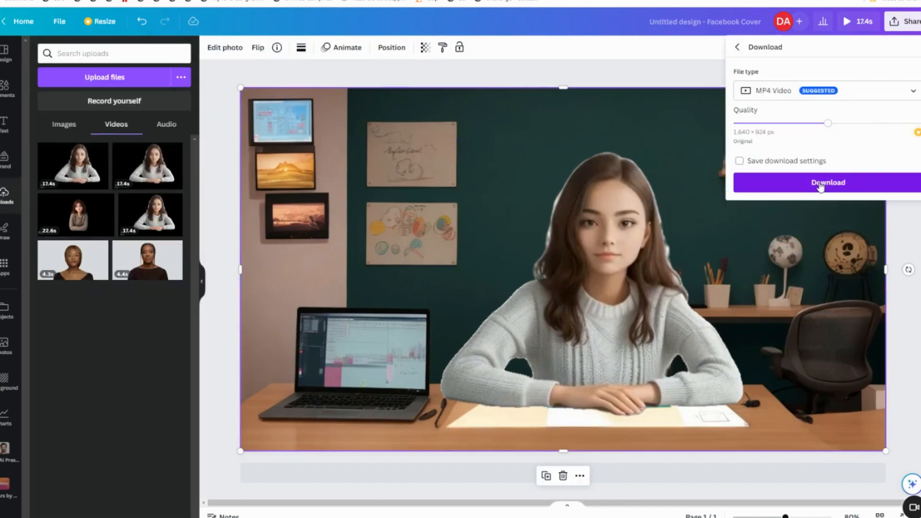
left_click(820, 184)
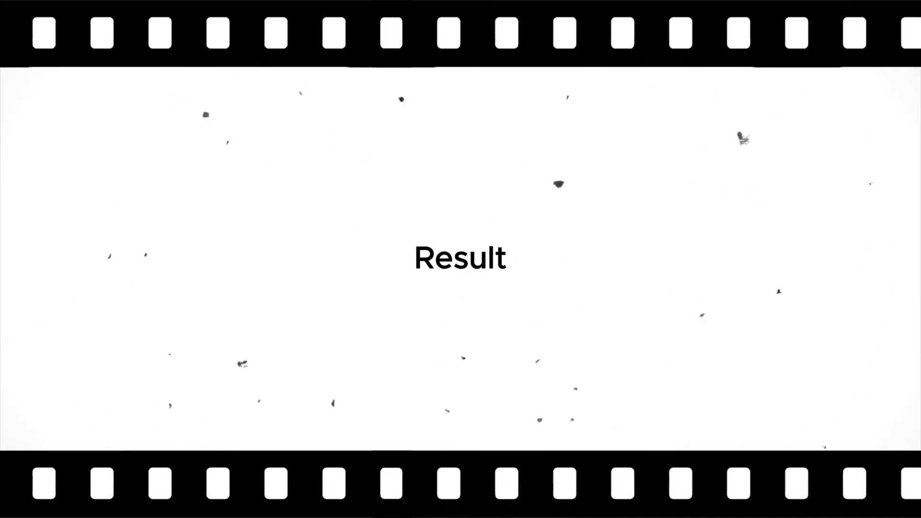